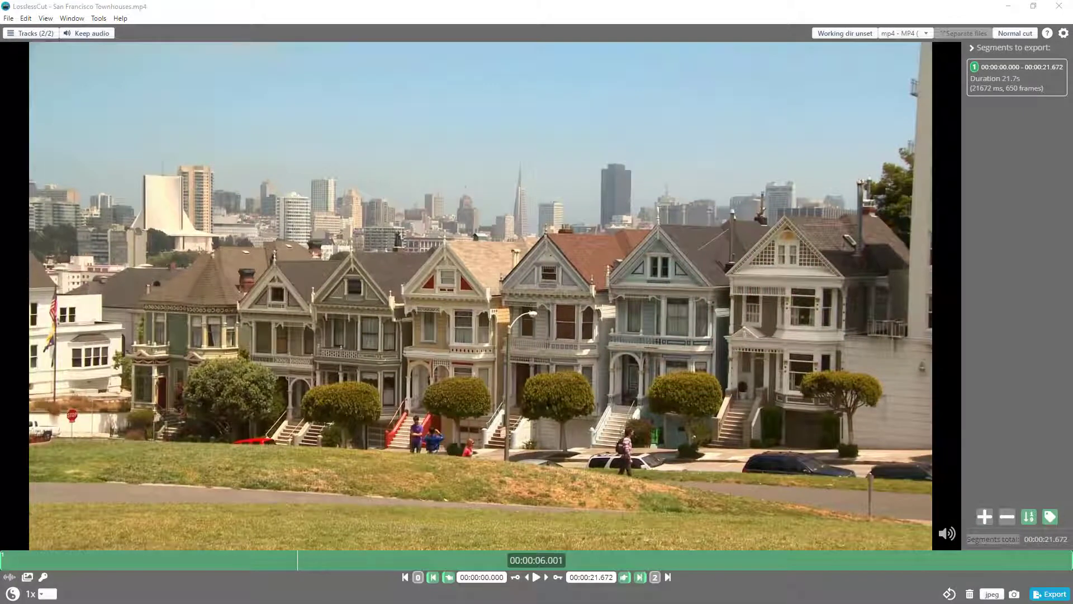
Focus the editor and drag the playhead back to about 00:00:02.500, mid camera pan.
{"action": "left_click", "coordinate": [663, 254]}
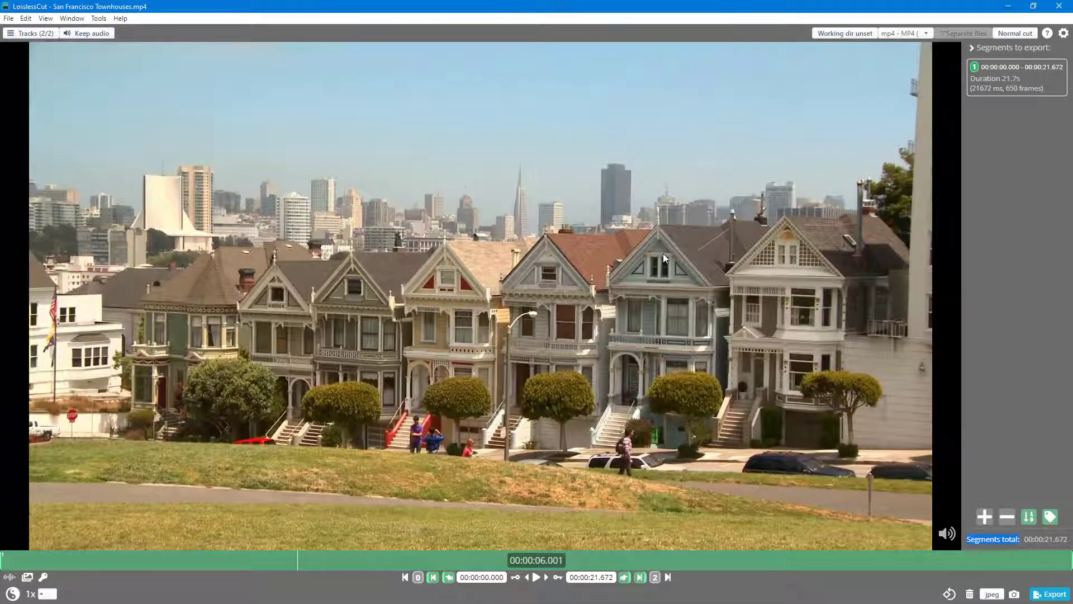
{"action": "left_click_drag", "start_coordinate": [400, 553], "coordinate": [123, 576]}
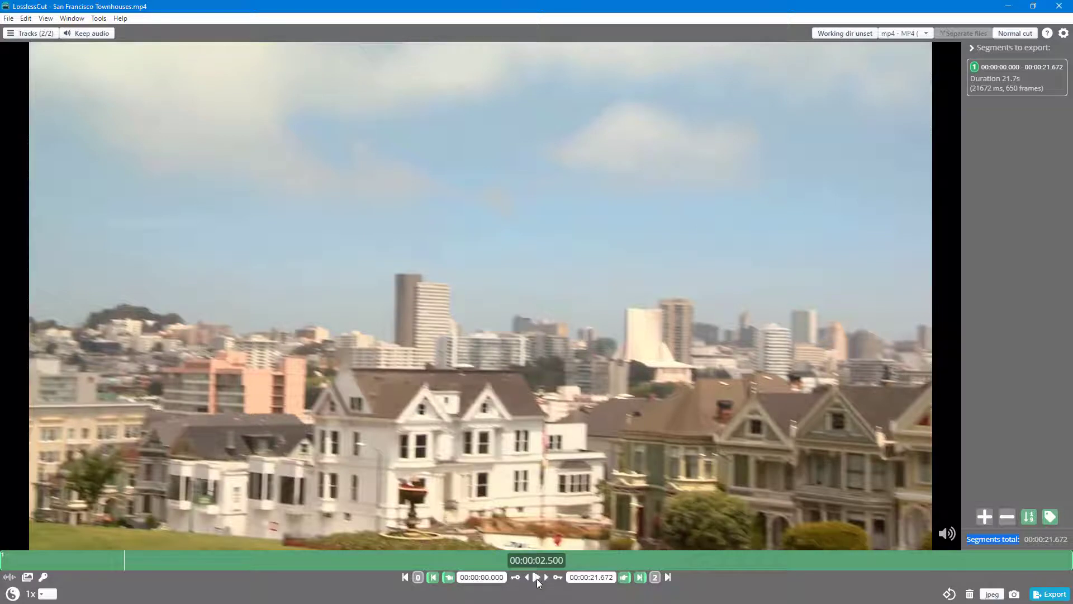
Play the video briefly, then advance it eight single frames.
{"action": "left_click", "coordinate": [537, 578]}
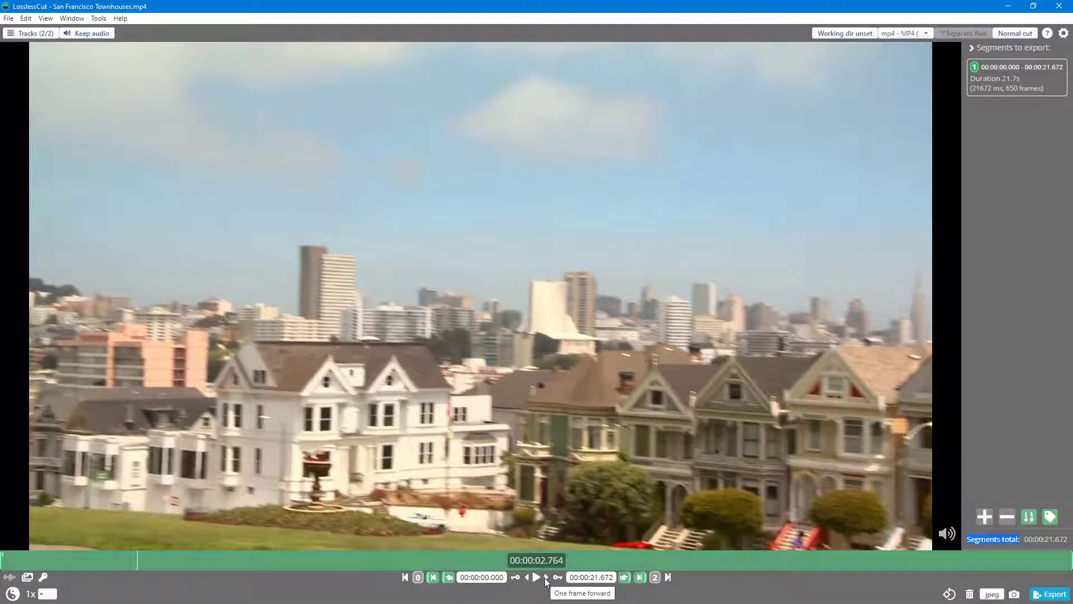
{"action": "left_click", "coordinate": [545, 578]}
{"action": "left_click", "coordinate": [546, 577]}
{"action": "left_click", "coordinate": [545, 578]}
{"action": "left_click", "coordinate": [546, 578]}
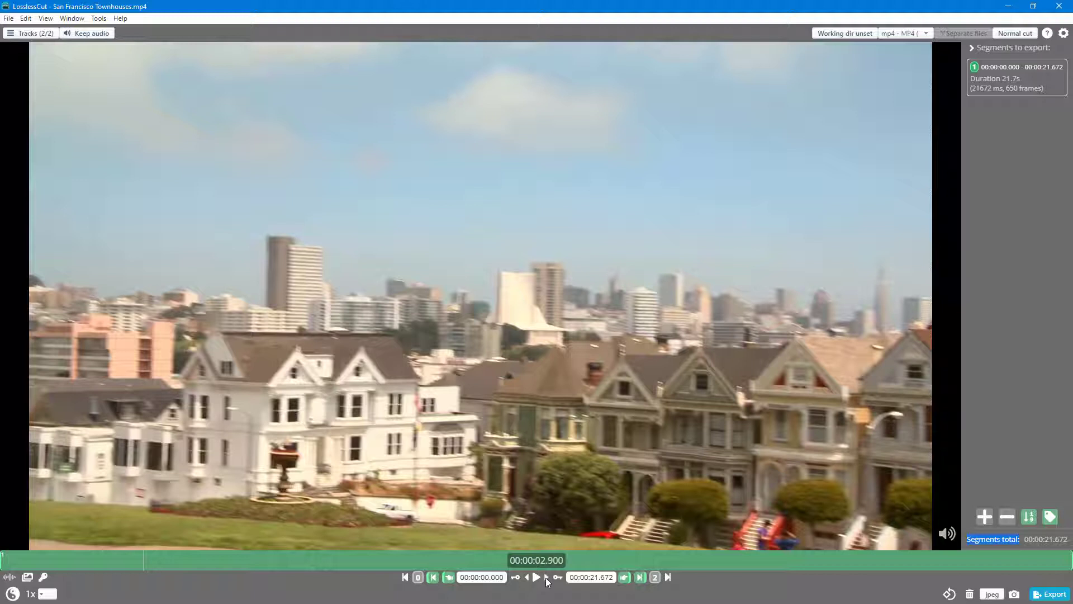
{"action": "left_click", "coordinate": [546, 577]}
{"action": "left_click", "coordinate": [546, 577]}
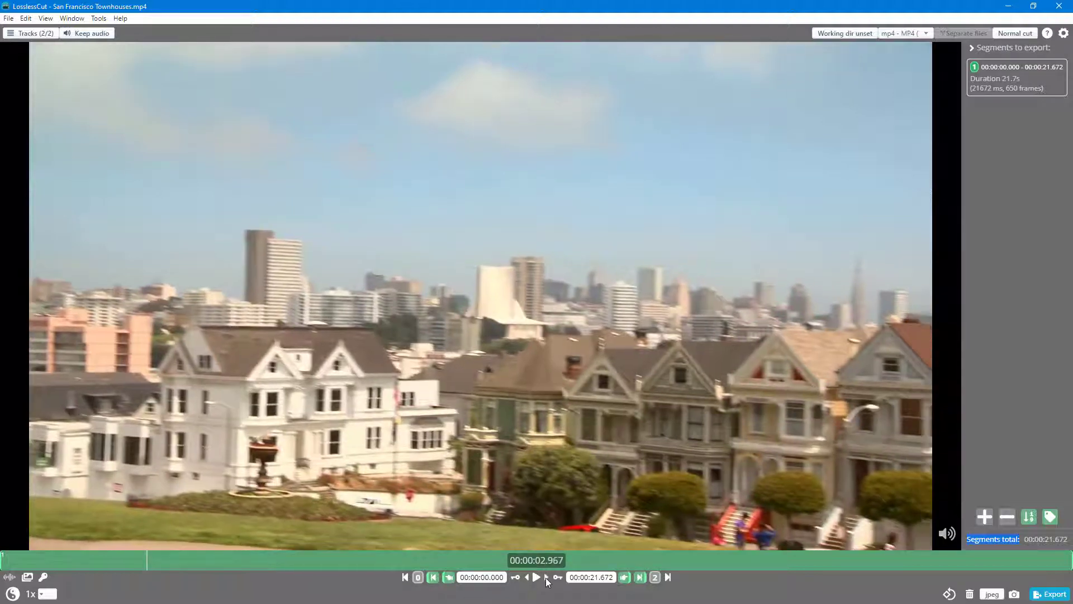
{"action": "left_click", "coordinate": [546, 578]}
{"action": "left_click", "coordinate": [546, 578]}
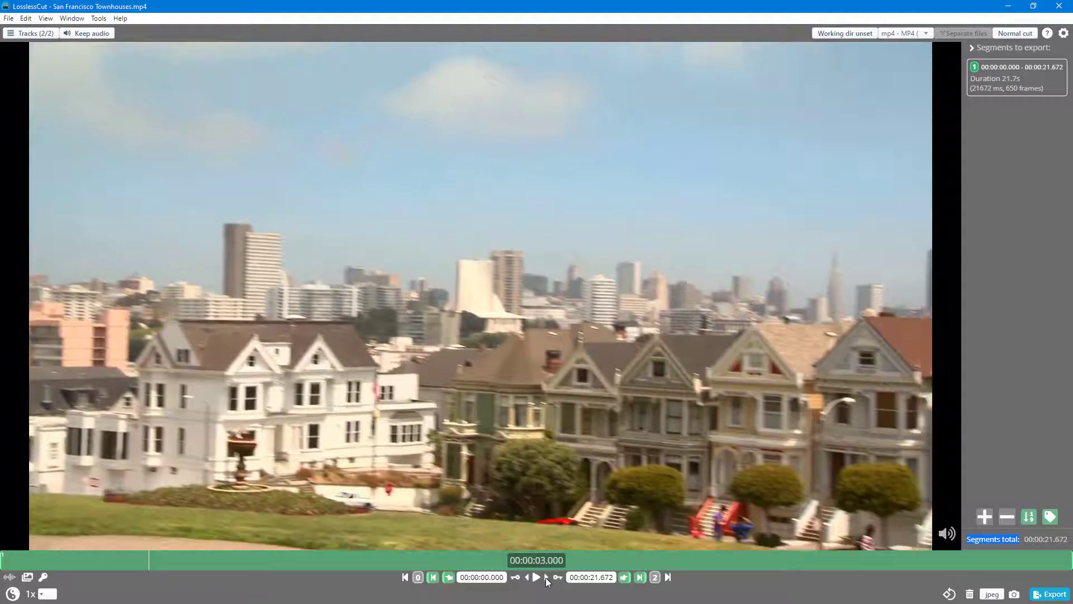
Step back five single frames to settle on 00:00:02.867.
{"action": "left_click", "coordinate": [527, 577]}
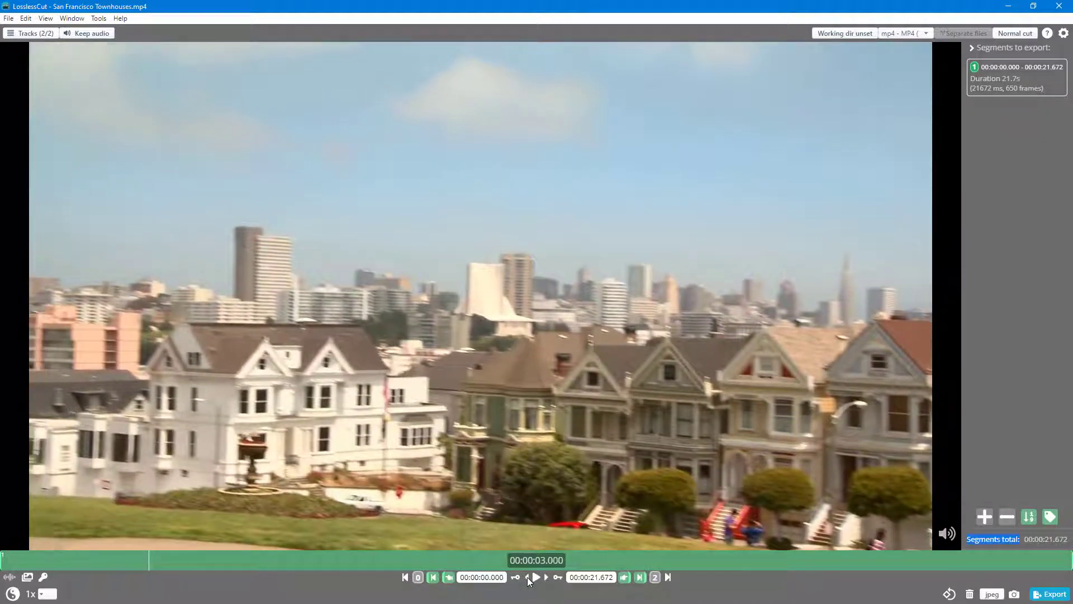
{"action": "left_click", "coordinate": [527, 576]}
{"action": "left_click", "coordinate": [528, 577]}
{"action": "left_click", "coordinate": [527, 577]}
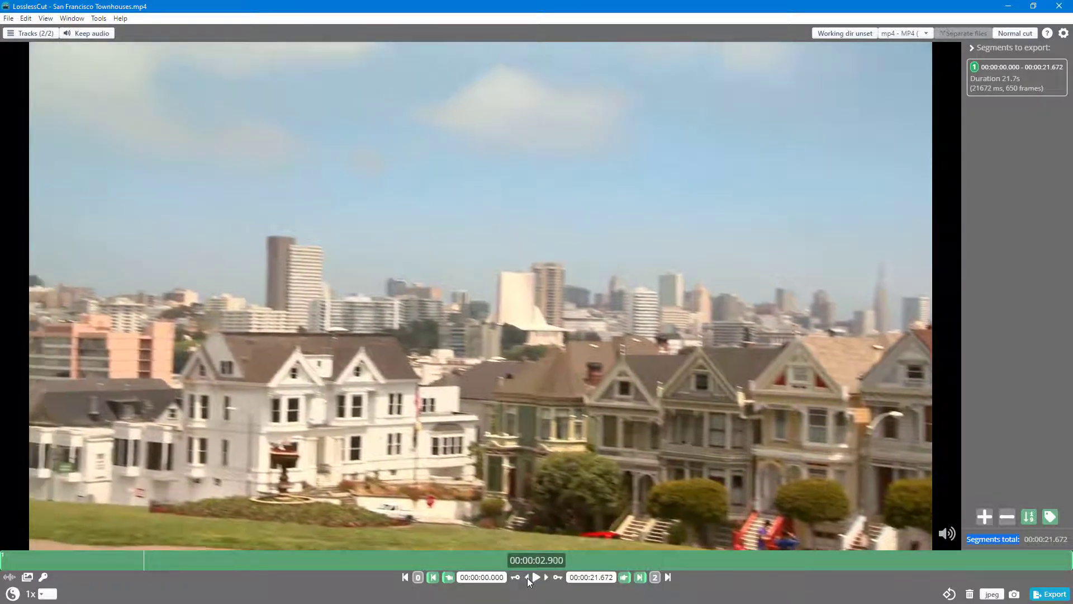
{"action": "left_click", "coordinate": [527, 576]}
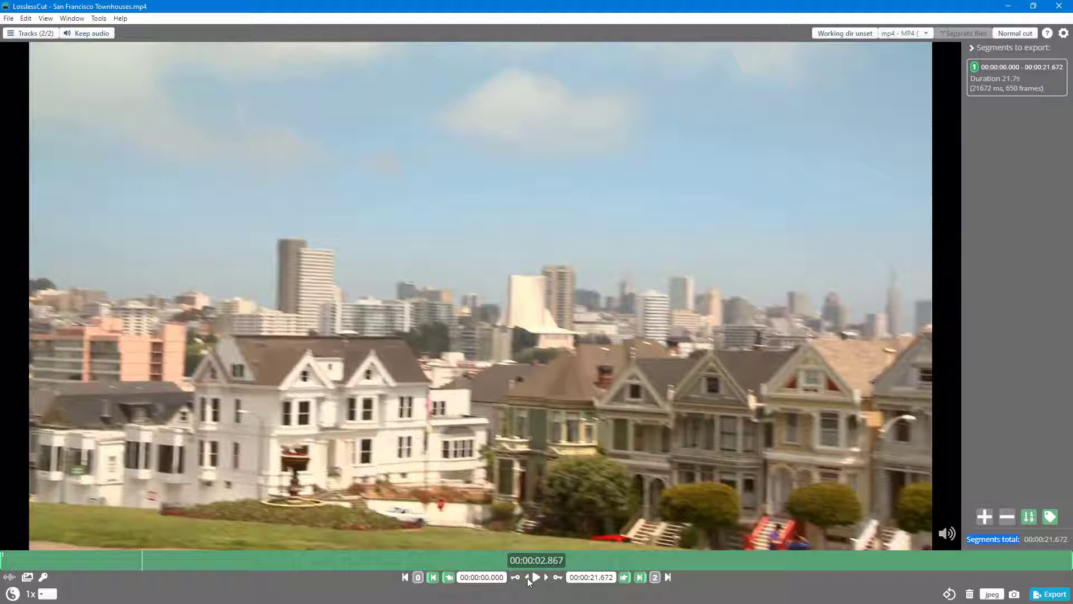
Show keyframe markers on the timeline and jump to about 4, 5 and 5.4 seconds.
{"action": "left_click", "coordinate": [44, 577]}
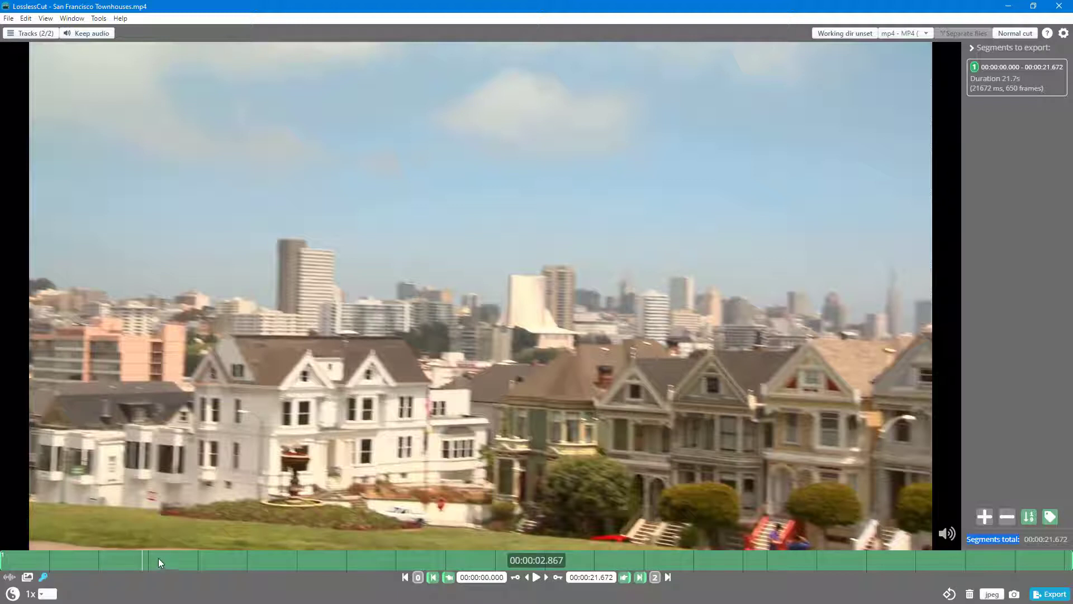
{"action": "left_click", "coordinate": [200, 558]}
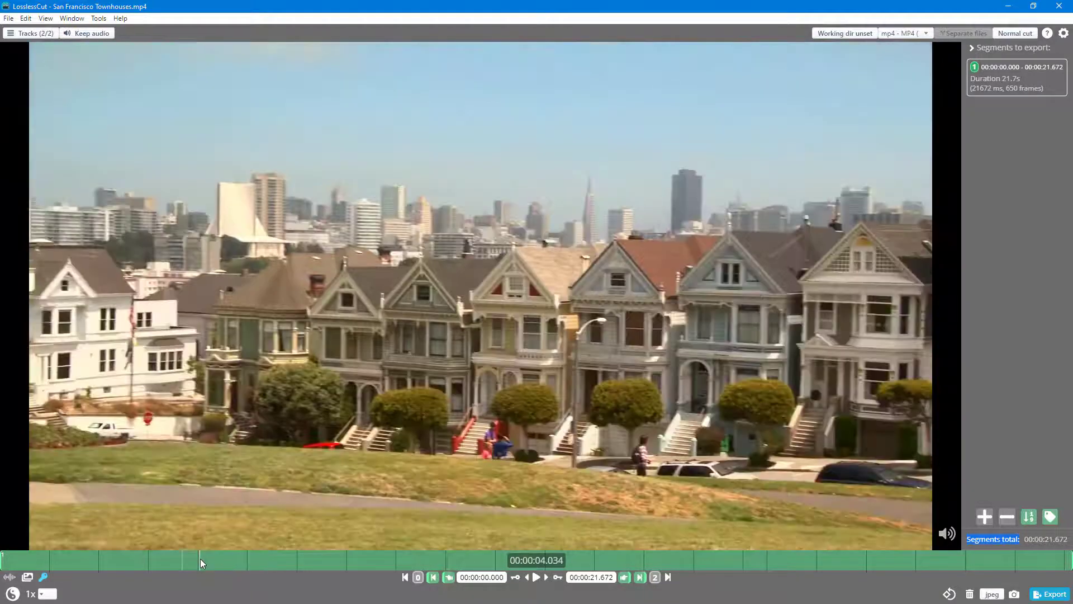
{"action": "left_click", "coordinate": [247, 558]}
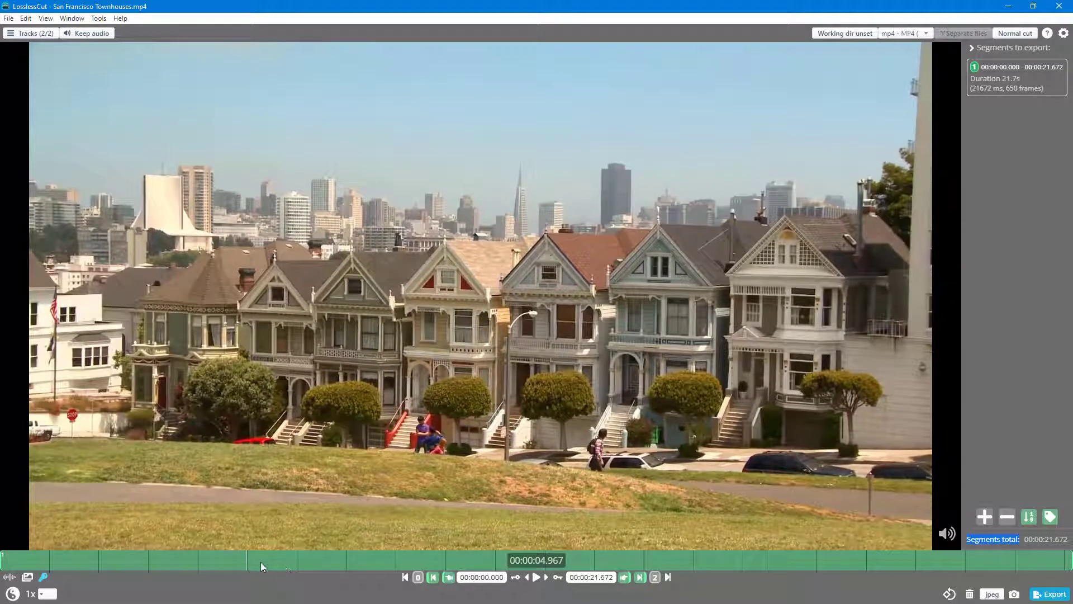
{"action": "left_click", "coordinate": [269, 561]}
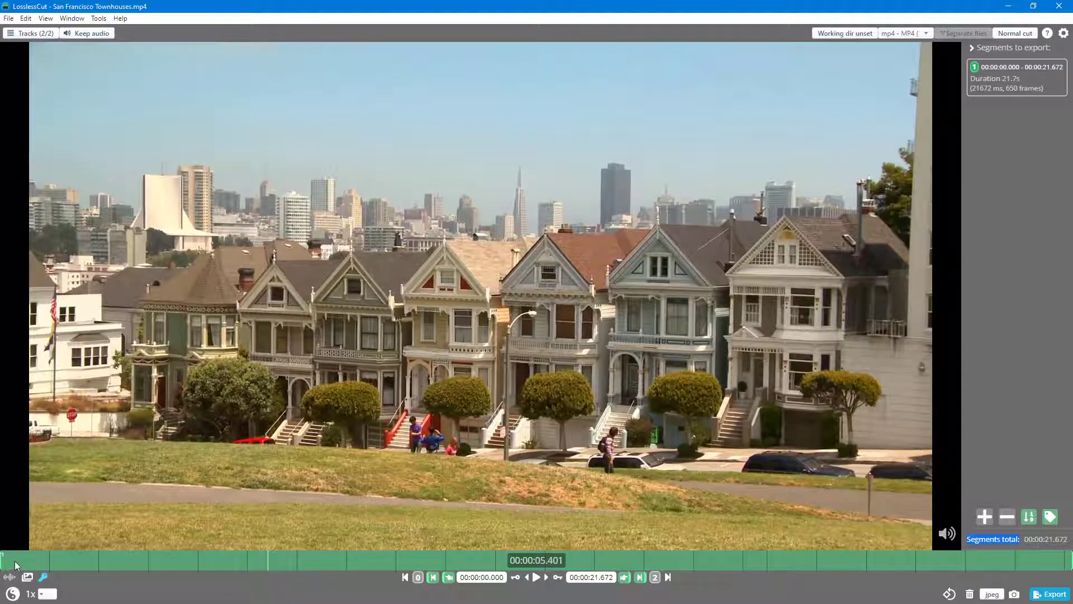
Return to the clip start and drag the playhead forward, ending near 00:00:04.434.
{"action": "left_click", "coordinate": [5, 562]}
{"action": "left_click_drag", "start_coordinate": [5, 561], "coordinate": [35, 560]}
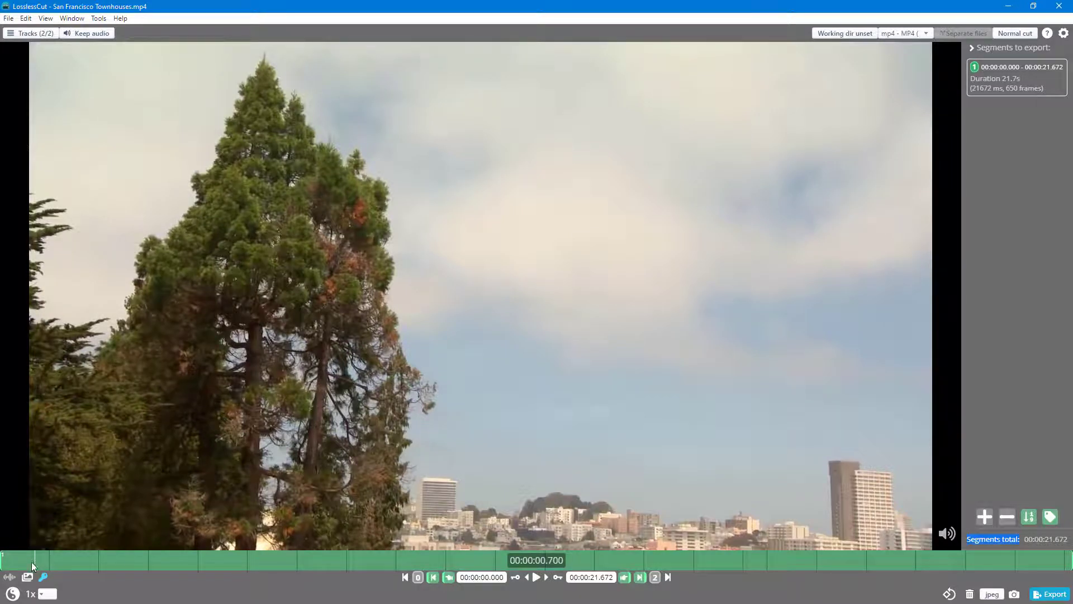
{"action": "left_click_drag", "start_coordinate": [32, 562], "coordinate": [220, 572]}
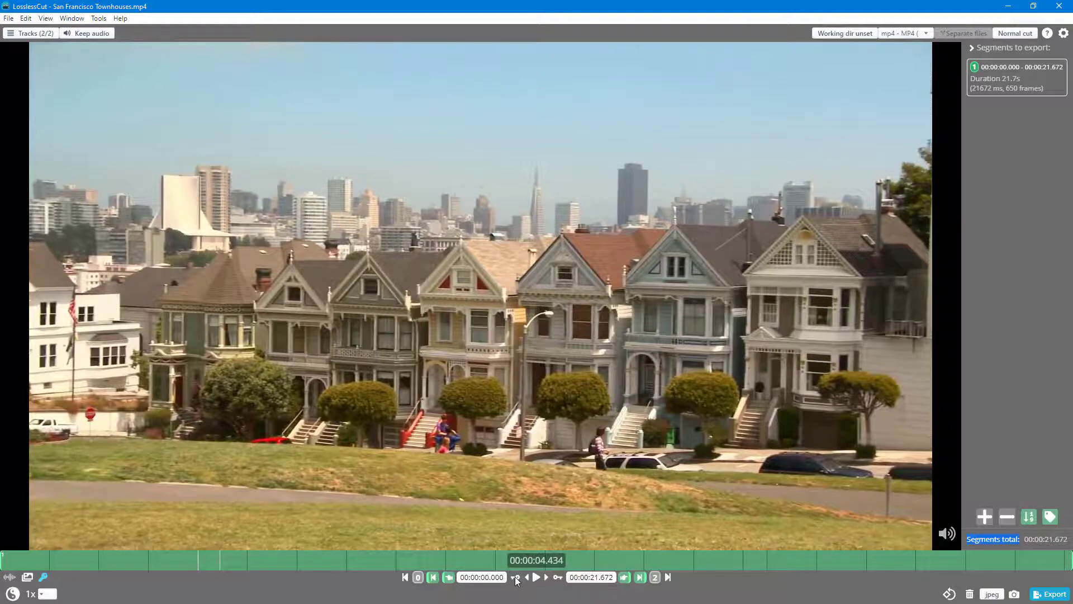
Jump back five keyframes, then forward fourteen keyframes through the clip.
{"action": "left_click", "coordinate": [516, 578]}
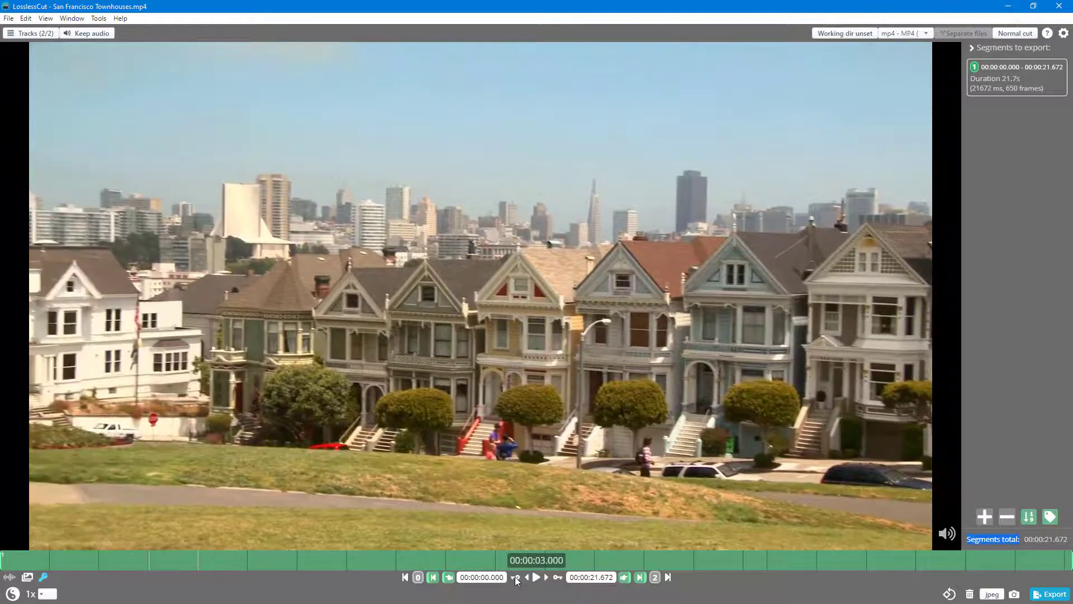
{"action": "left_click", "coordinate": [516, 578]}
{"action": "left_click", "coordinate": [515, 578]}
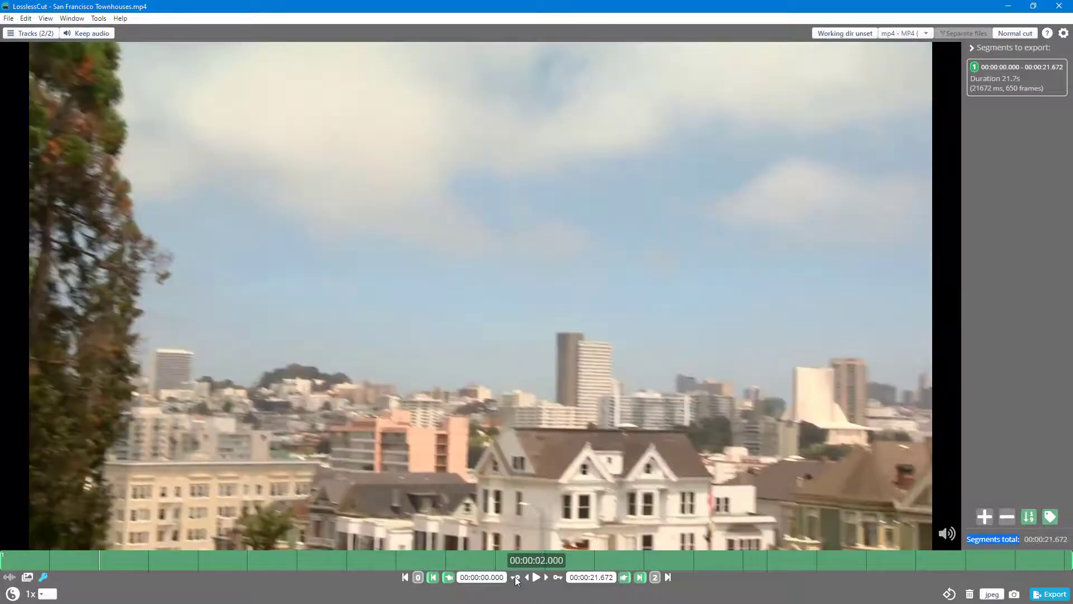
{"action": "left_click", "coordinate": [515, 578]}
{"action": "left_click", "coordinate": [515, 578]}
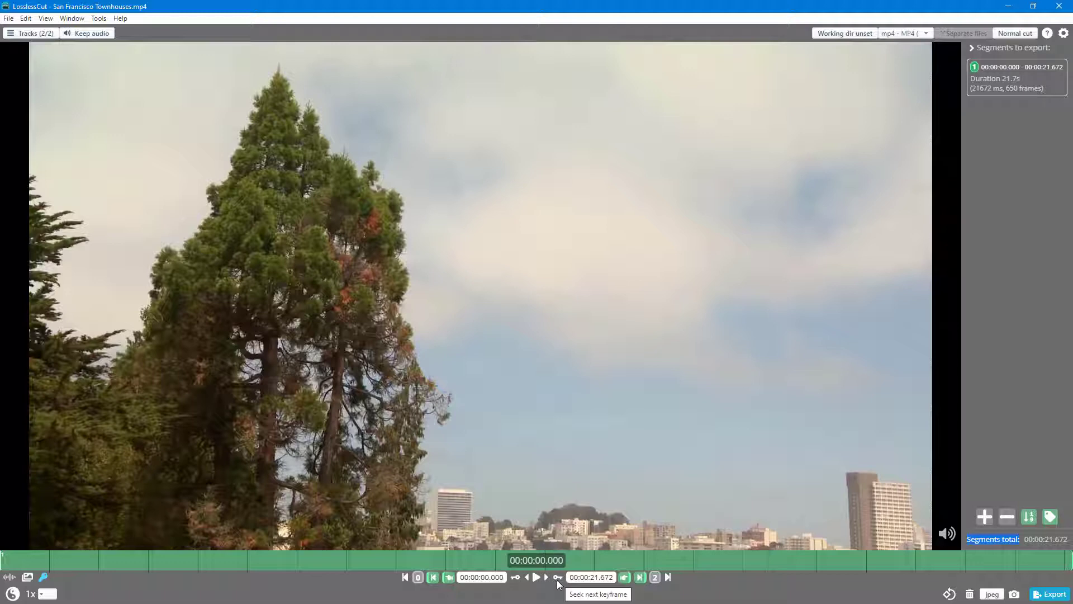
{"action": "left_click", "coordinate": [558, 578]}
{"action": "left_click", "coordinate": [558, 578]}
{"action": "left_click", "coordinate": [557, 578]}
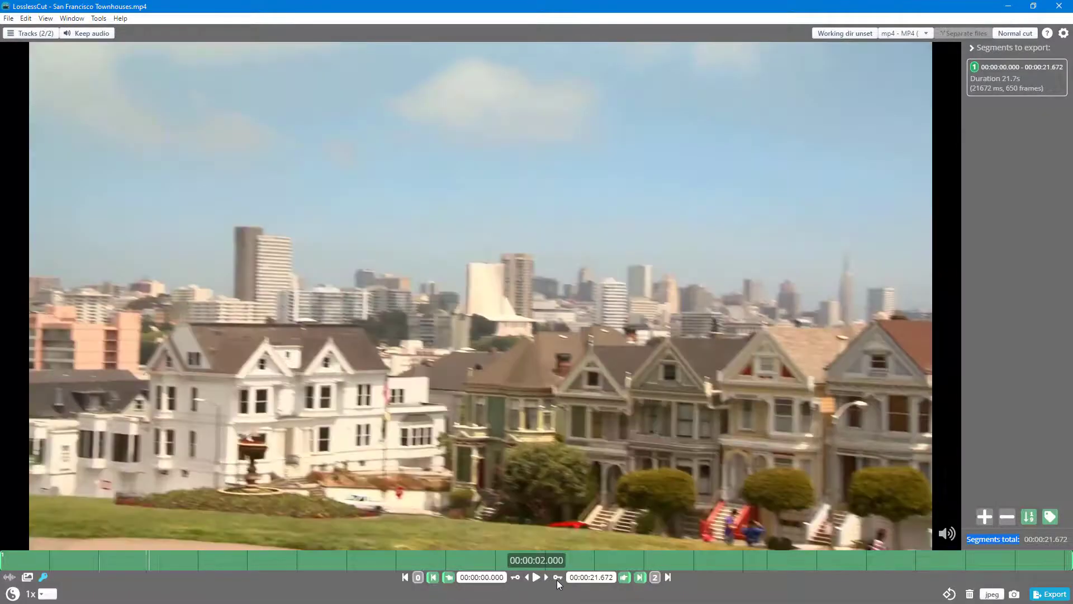
{"action": "left_click", "coordinate": [557, 578]}
{"action": "left_click", "coordinate": [558, 578]}
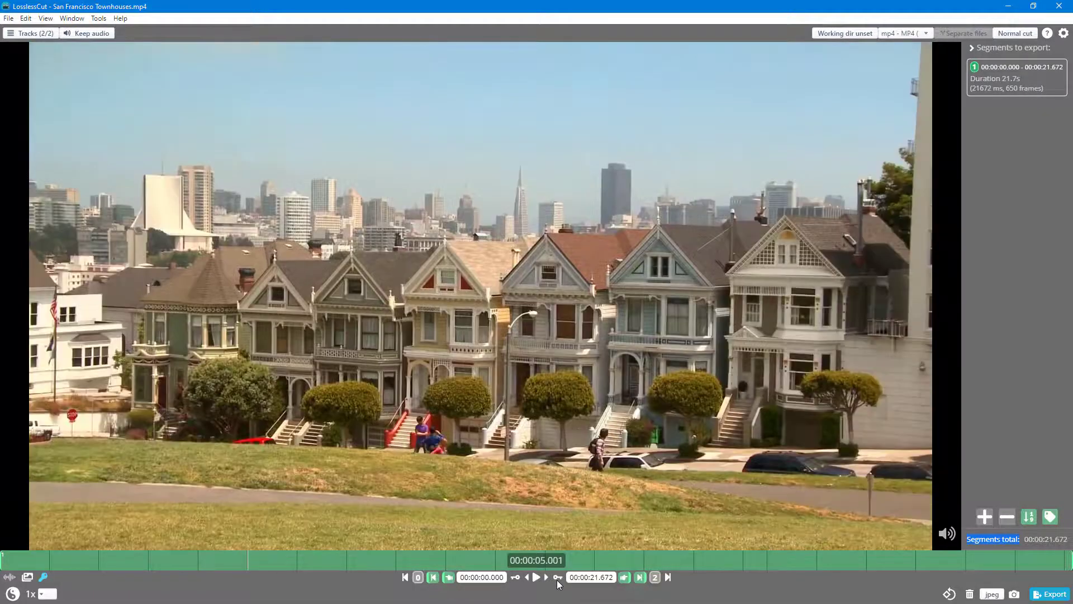
{"action": "left_click", "coordinate": [557, 578]}
{"action": "left_click", "coordinate": [558, 578]}
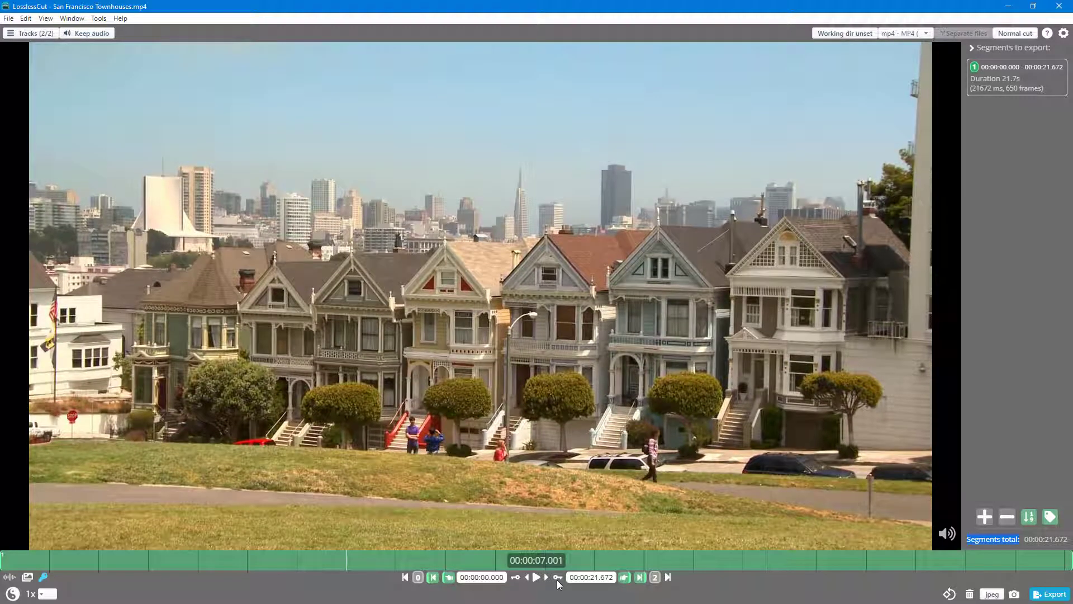
{"action": "left_click", "coordinate": [558, 578]}
{"action": "left_click", "coordinate": [558, 578]}
{"action": "left_click", "coordinate": [558, 578]}
{"action": "left_click", "coordinate": [558, 578]}
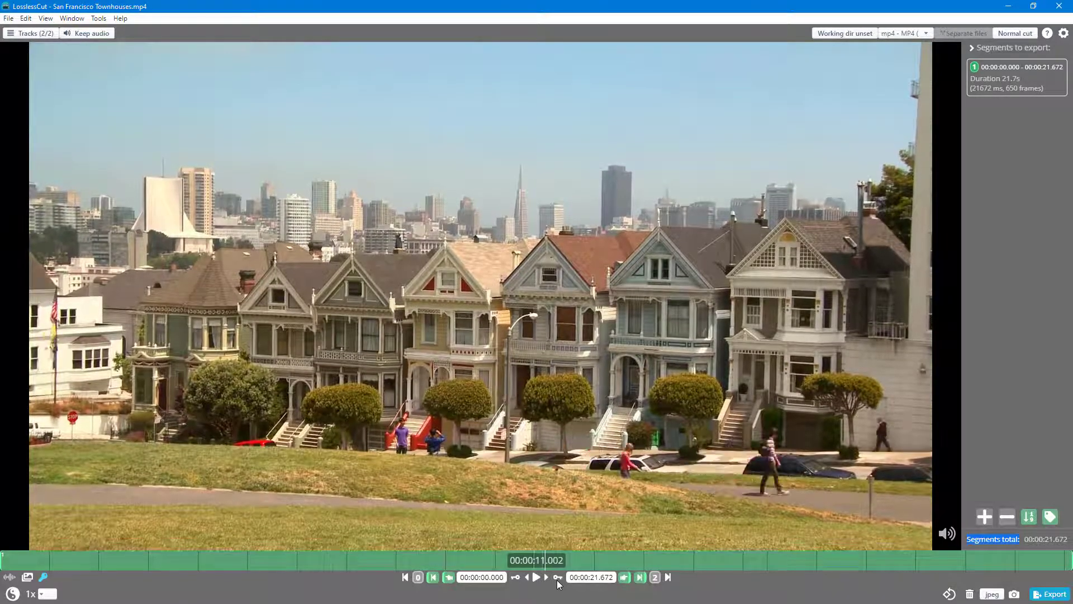
{"action": "left_click", "coordinate": [558, 578]}
{"action": "left_click", "coordinate": [558, 578]}
{"action": "left_click", "coordinate": [558, 578]}
{"action": "left_click", "coordinate": [558, 578]}
{"action": "left_click", "coordinate": [558, 578]}
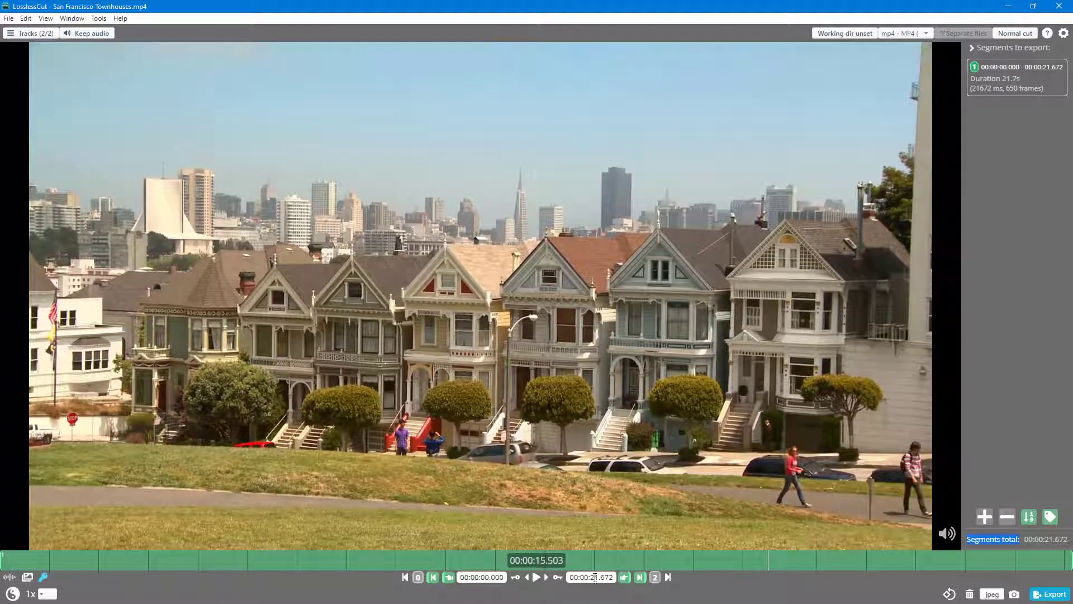
Step back five frames, play briefly, then jump back three keyframes.
{"action": "left_click", "coordinate": [529, 579]}
{"action": "left_click", "coordinate": [530, 579]}
{"action": "left_click", "coordinate": [530, 579]}
{"action": "left_click", "coordinate": [529, 579]}
{"action": "left_click", "coordinate": [529, 580]}
{"action": "left_click", "coordinate": [529, 580]}
{"action": "left_click", "coordinate": [529, 580]}
{"action": "left_click", "coordinate": [530, 580]}
{"action": "left_click", "coordinate": [530, 580]}
{"action": "left_click", "coordinate": [529, 579]}
{"action": "left_click", "coordinate": [536, 577]}
{"action": "left_click", "coordinate": [516, 582]}
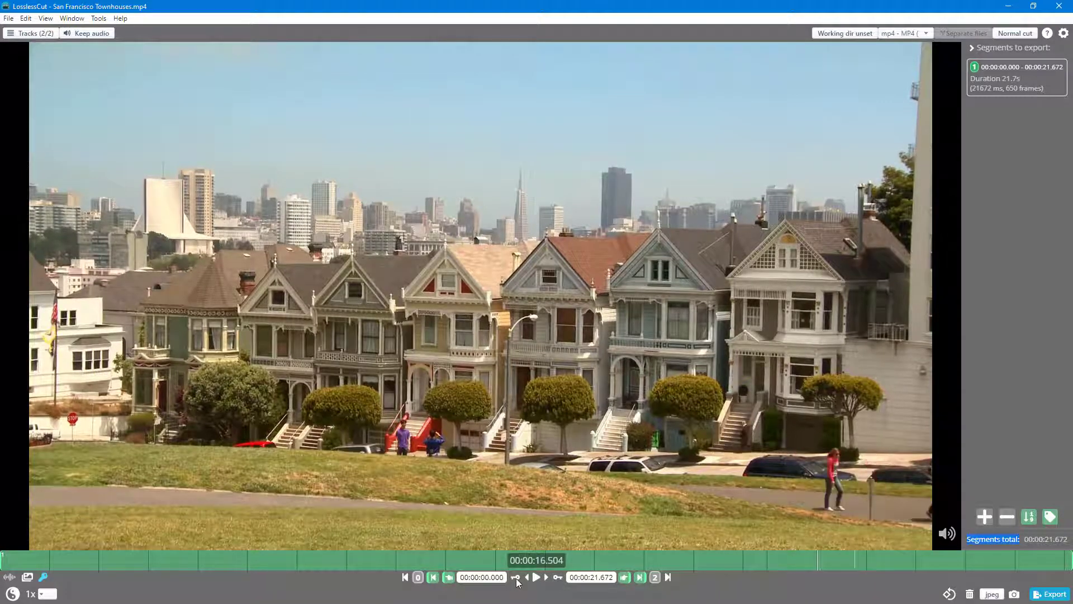
{"action": "left_click", "coordinate": [516, 581]}
{"action": "left_click", "coordinate": [517, 582]}
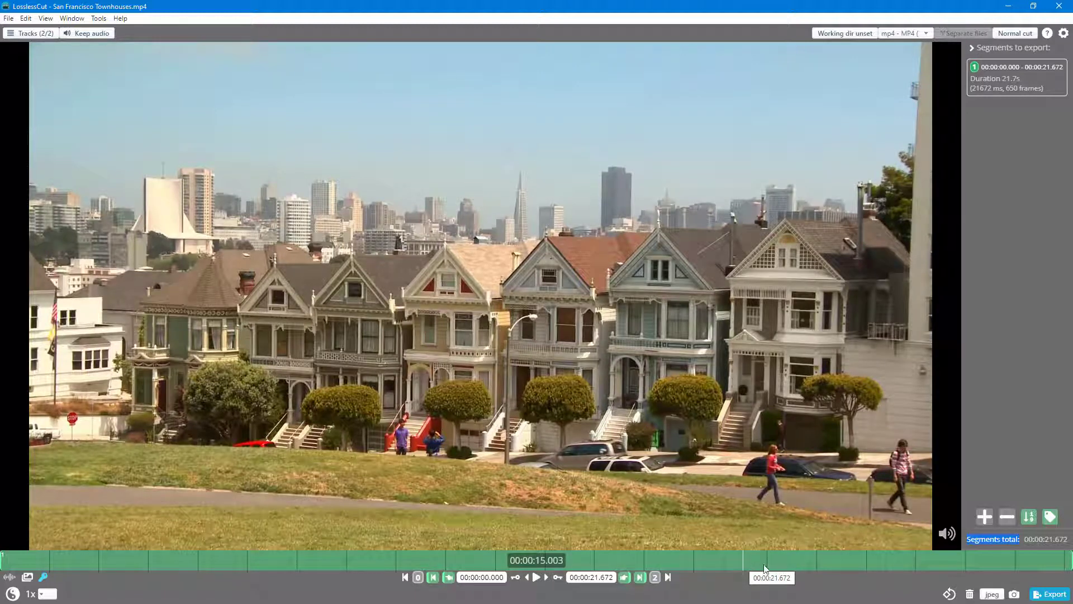
Jump forward to the last keyframe, then back four keyframes.
{"action": "left_click", "coordinate": [558, 576]}
{"action": "left_click", "coordinate": [557, 576]}
{"action": "left_click", "coordinate": [557, 577]}
{"action": "left_click", "coordinate": [557, 576]}
{"action": "left_click", "coordinate": [557, 576]}
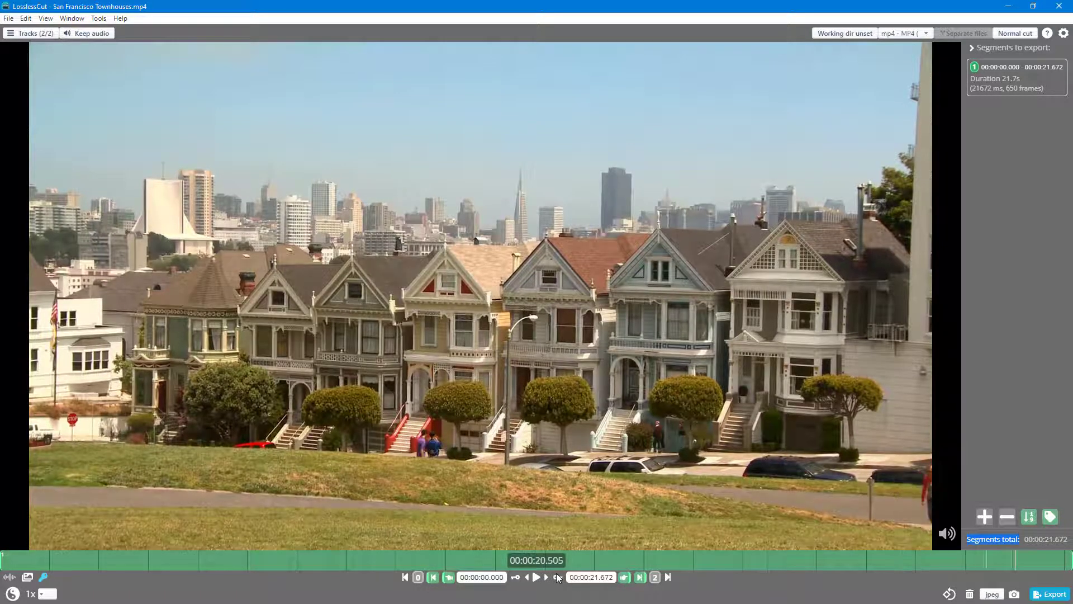
{"action": "left_click", "coordinate": [557, 576]}
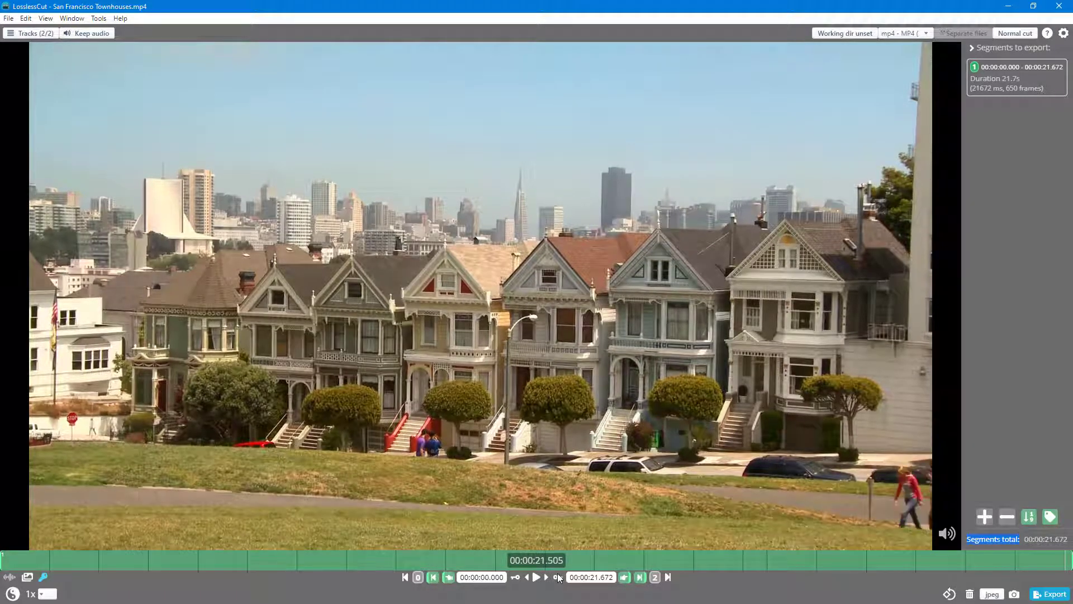
{"action": "left_click", "coordinate": [515, 577]}
{"action": "left_click", "coordinate": [514, 578]}
{"action": "left_click", "coordinate": [515, 577]}
{"action": "left_click", "coordinate": [515, 578]}
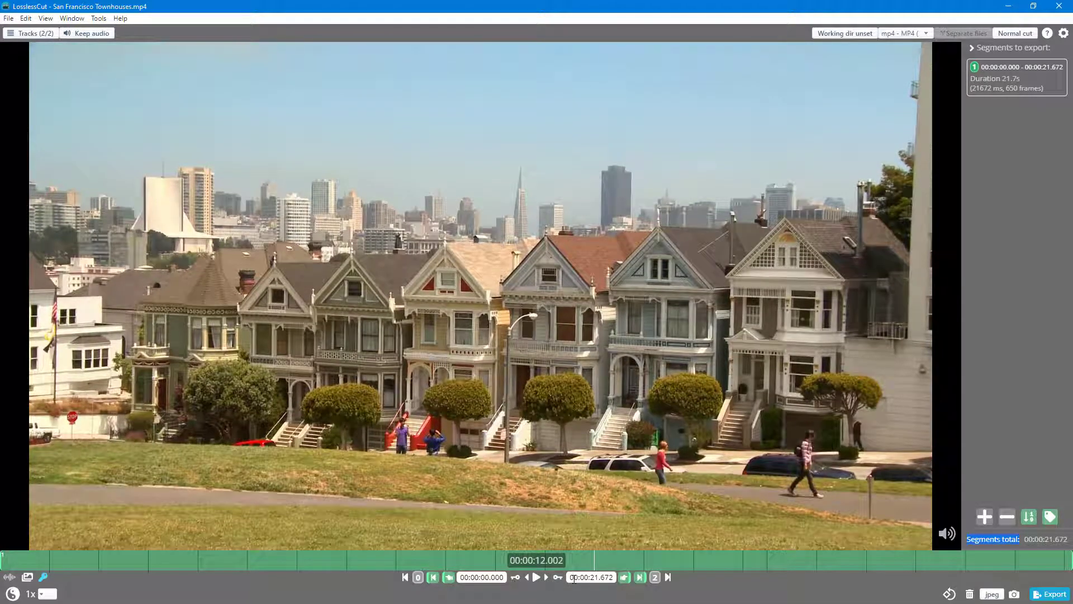
Jump forward four keyframes and back four, ending on the keyframe at 00:00:09.002.
{"action": "left_click", "coordinate": [558, 578]}
{"action": "left_click", "coordinate": [558, 578]}
{"action": "left_click", "coordinate": [558, 578]}
{"action": "left_click", "coordinate": [558, 578]}
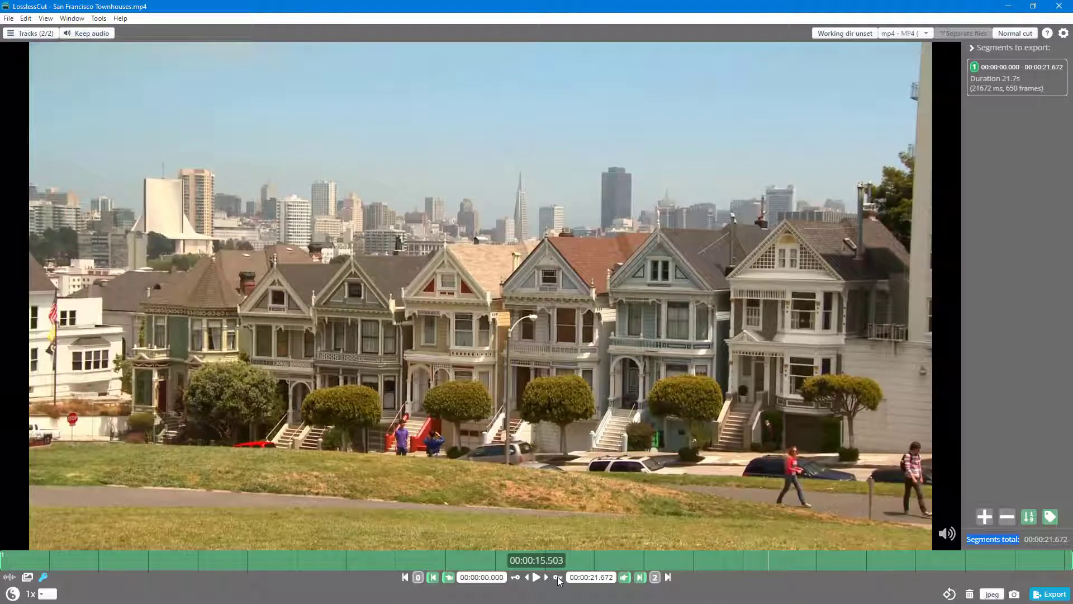
{"action": "left_click", "coordinate": [515, 577]}
{"action": "left_click", "coordinate": [515, 578]}
{"action": "left_click", "coordinate": [515, 577]}
{"action": "left_click", "coordinate": [515, 577]}
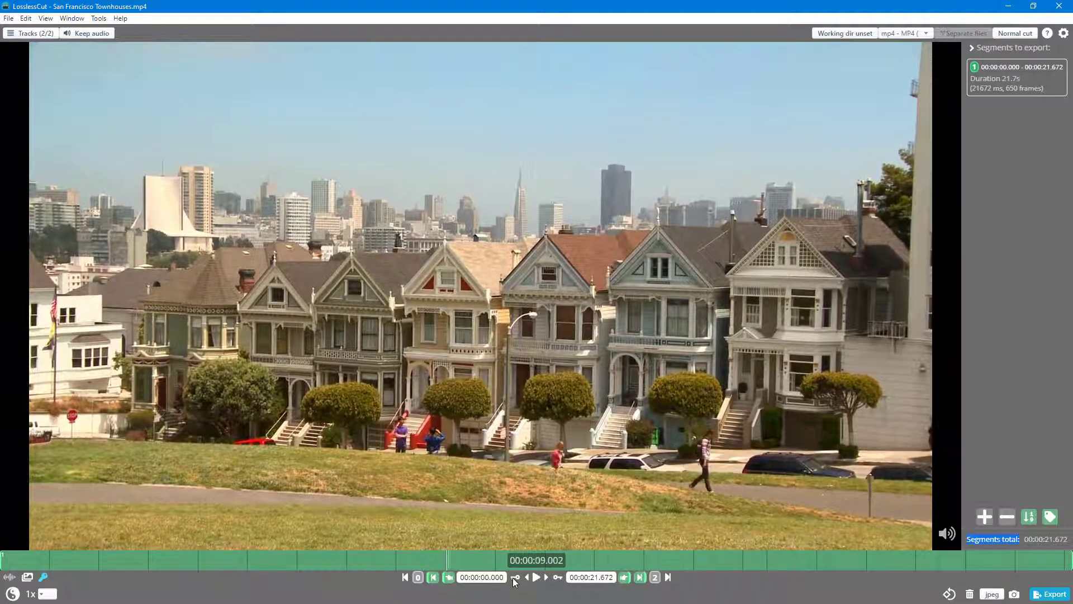